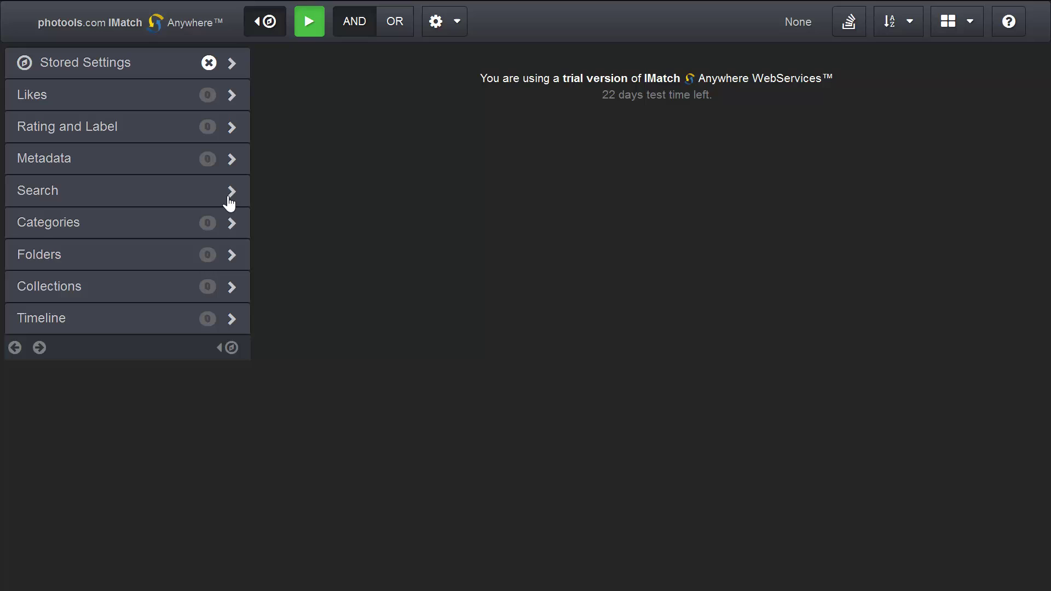
# Search folders for 'stack', filter to the Stacked folder, then collapse the Folders section.
pyautogui.click(42, 256)
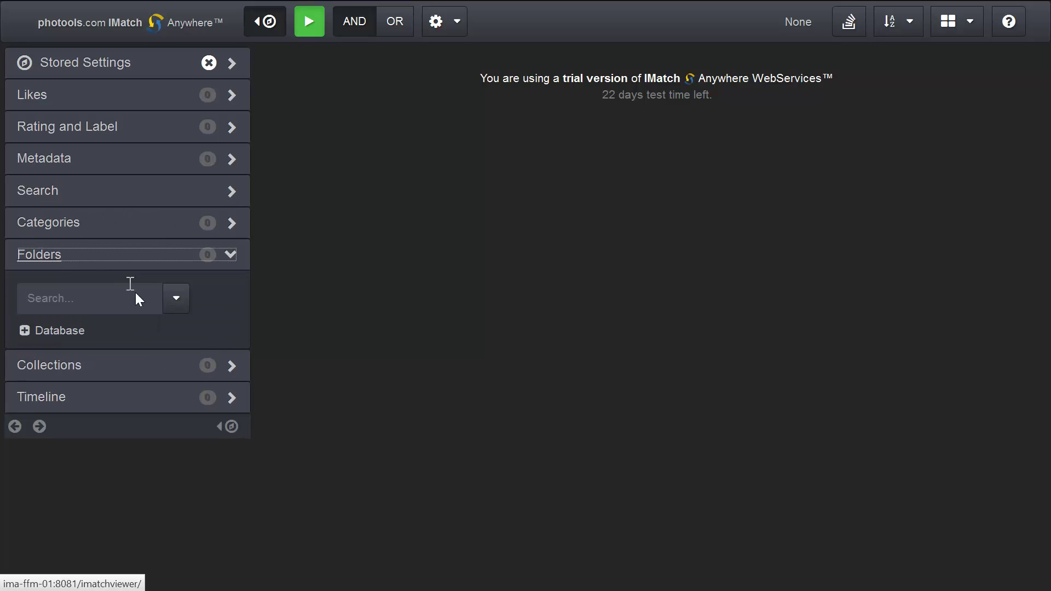
pyautogui.click(107, 301)
pyautogui.write('stack')
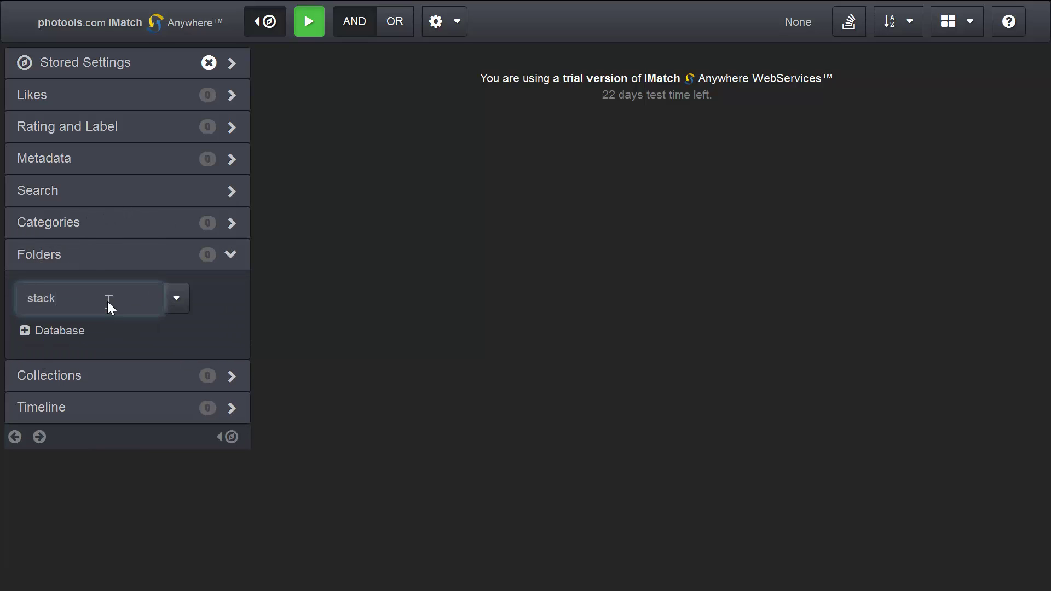
pyautogui.click(22, 340)
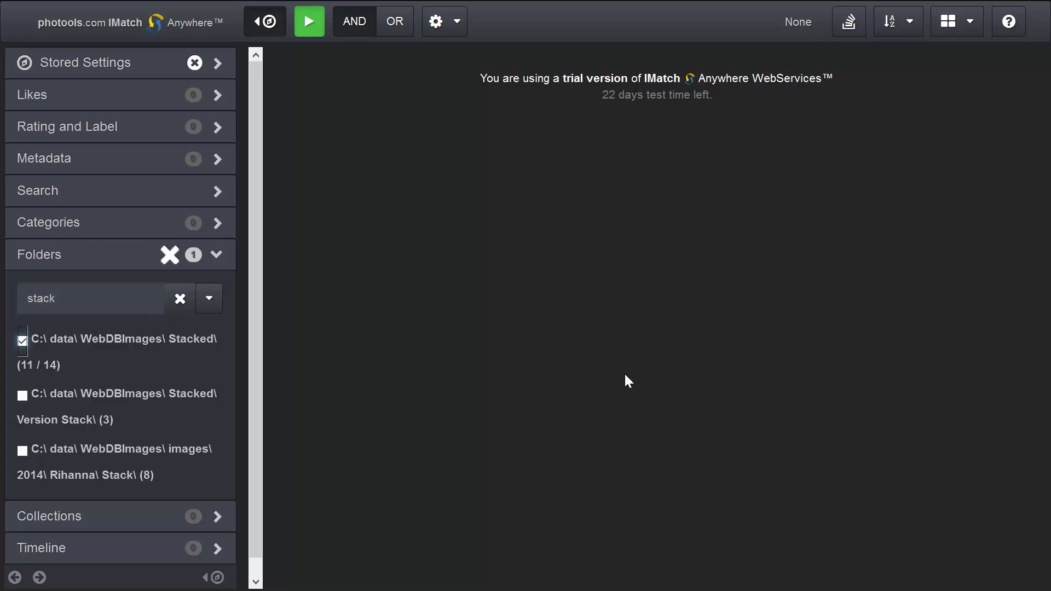
pyautogui.click(219, 254)
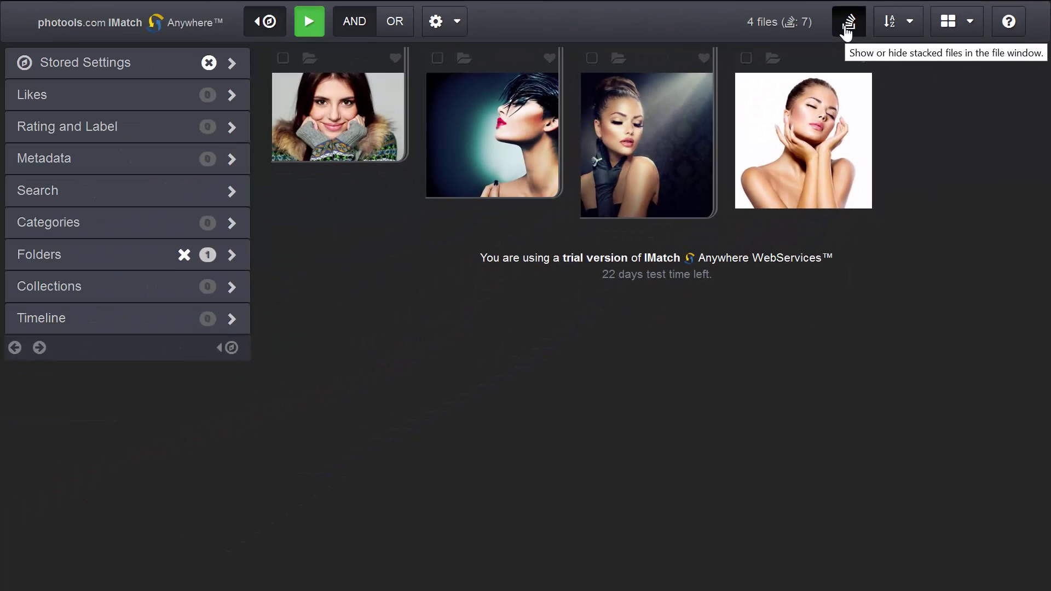
# Toggle the stacks twice between all 11 files and the 4 top files.
pyautogui.click(846, 31)
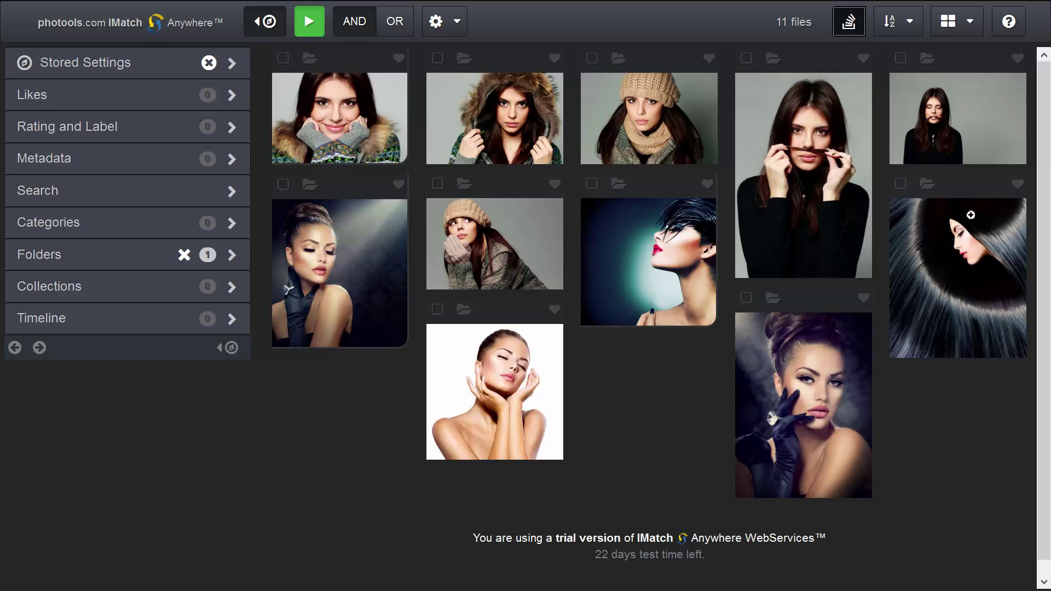
pyautogui.click(854, 29)
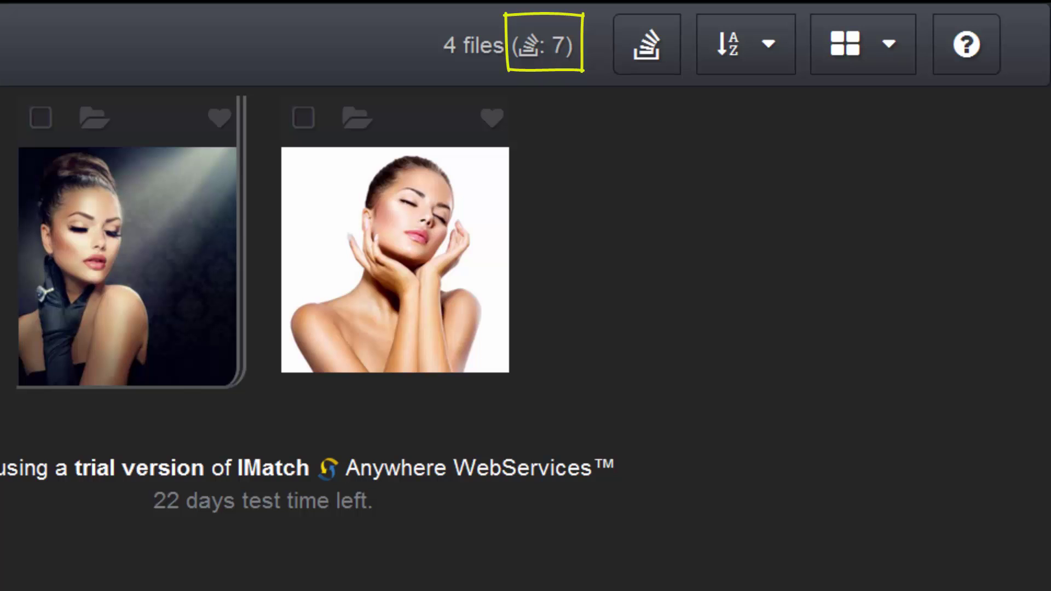
pyautogui.click(662, 63)
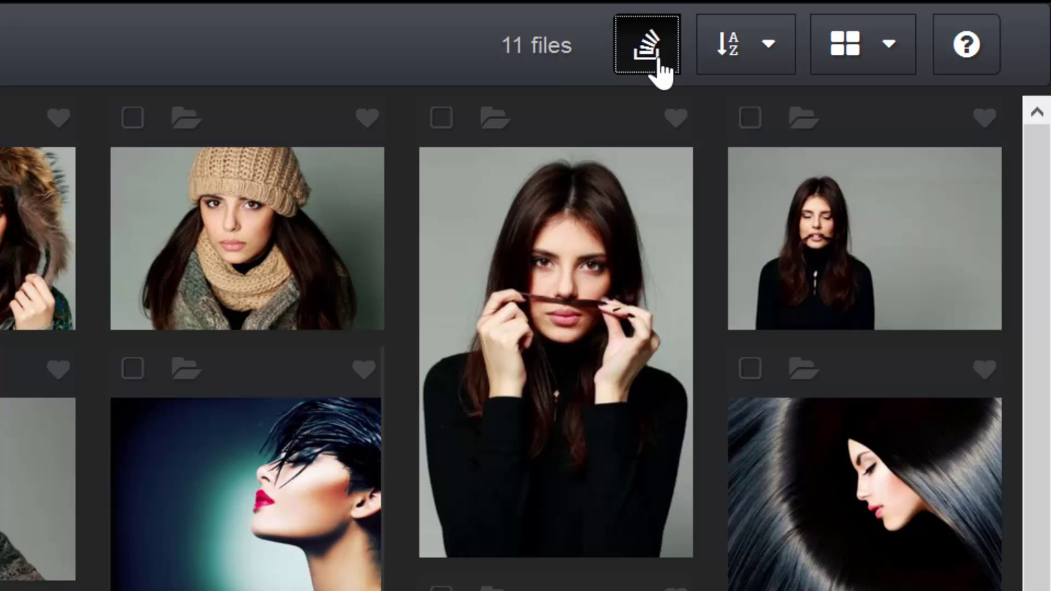
pyautogui.click(663, 63)
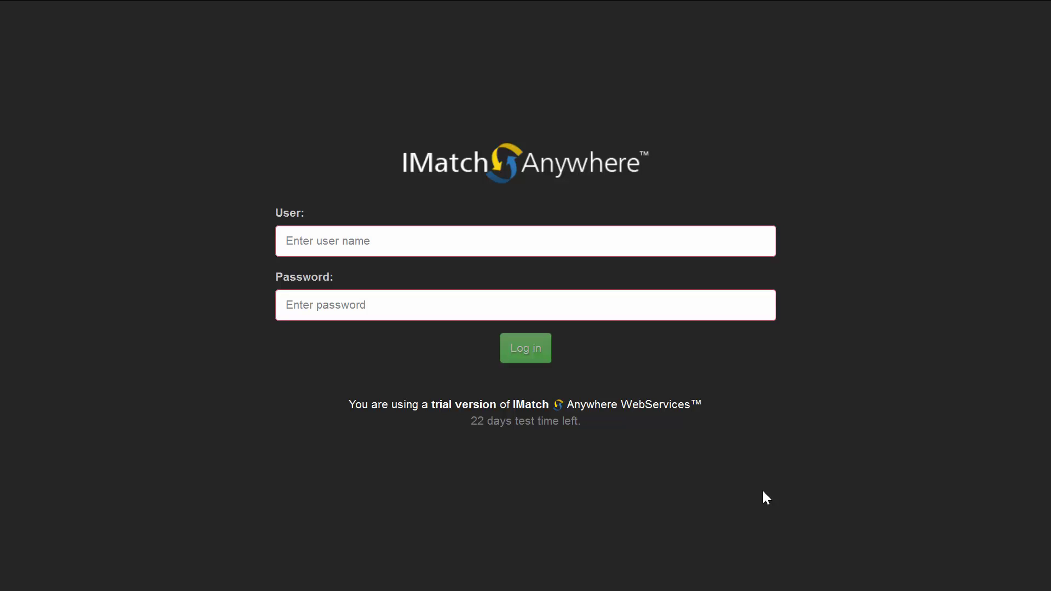
# Sign in as user 'Ted' with his password.
pyautogui.click(355, 240)
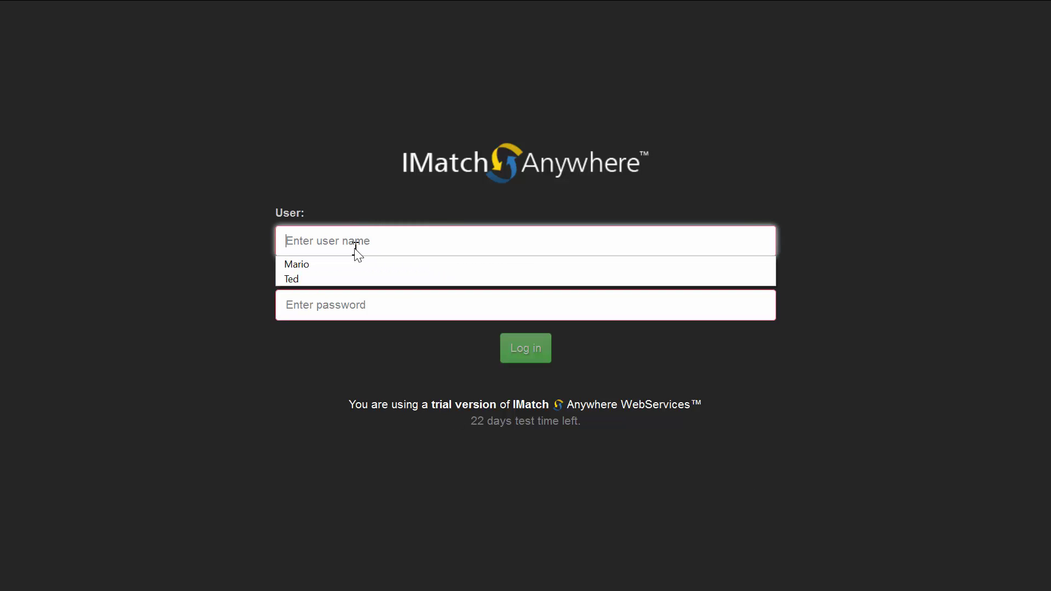
pyautogui.write('Ted')
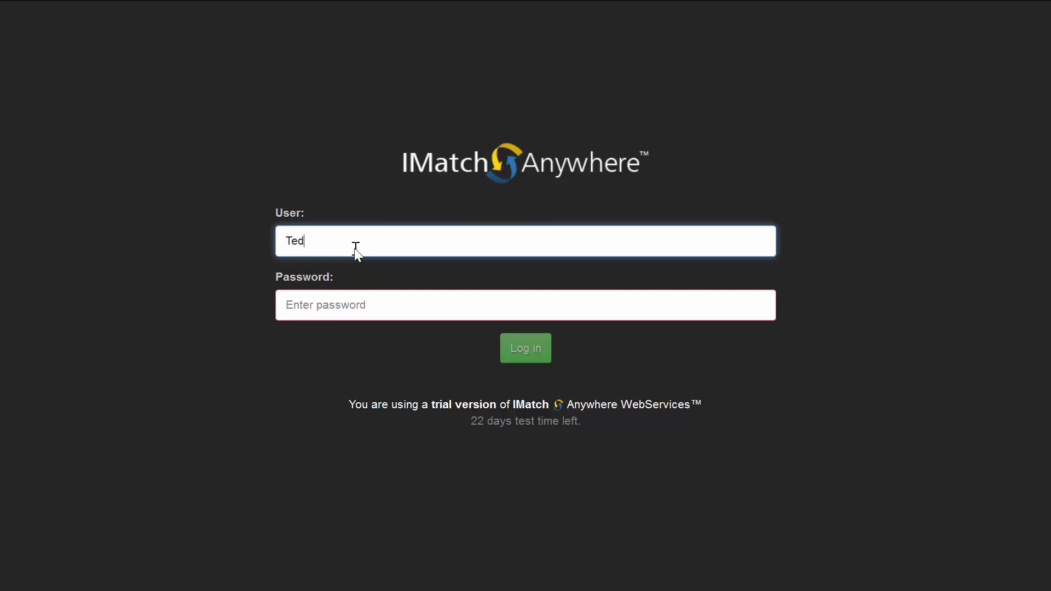
pyautogui.press('Tab')
pyautogui.write('*******')
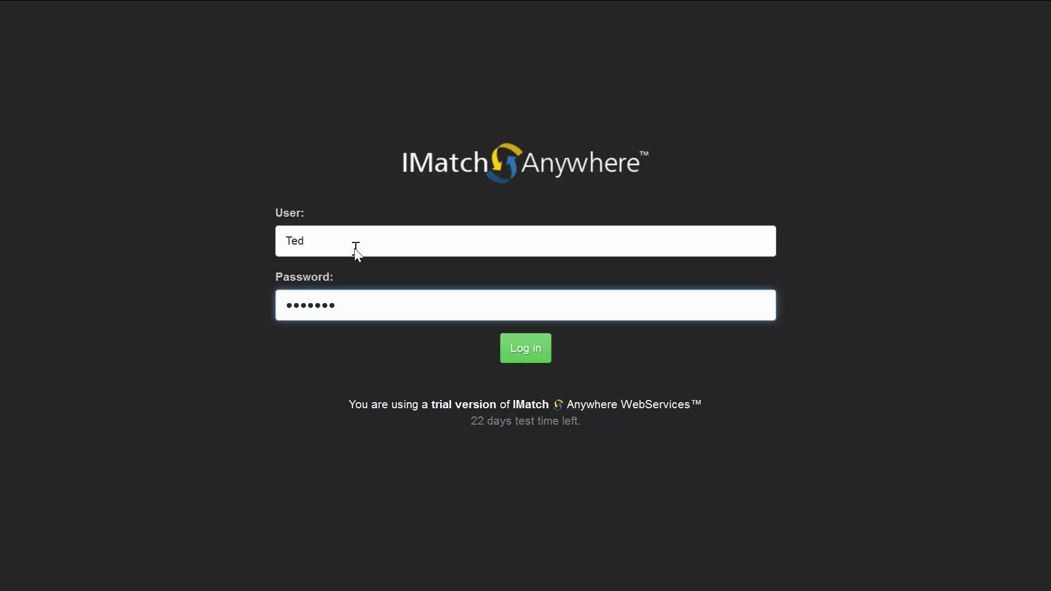
pyautogui.press('Return')
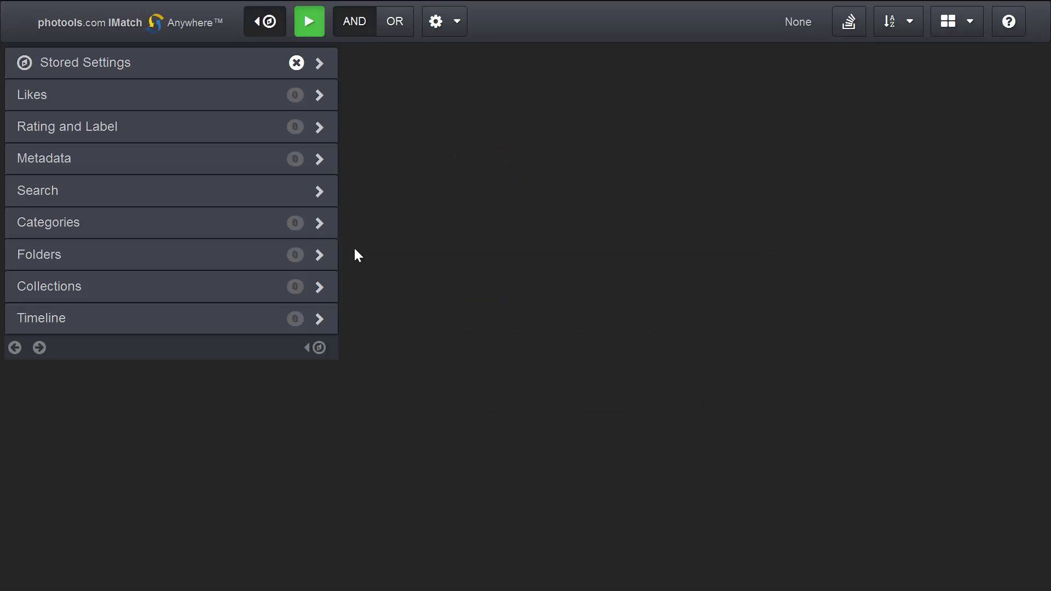
# Load the Protected stored preset and view a file full size, showing only shield placeholders.
pyautogui.click(109, 63)
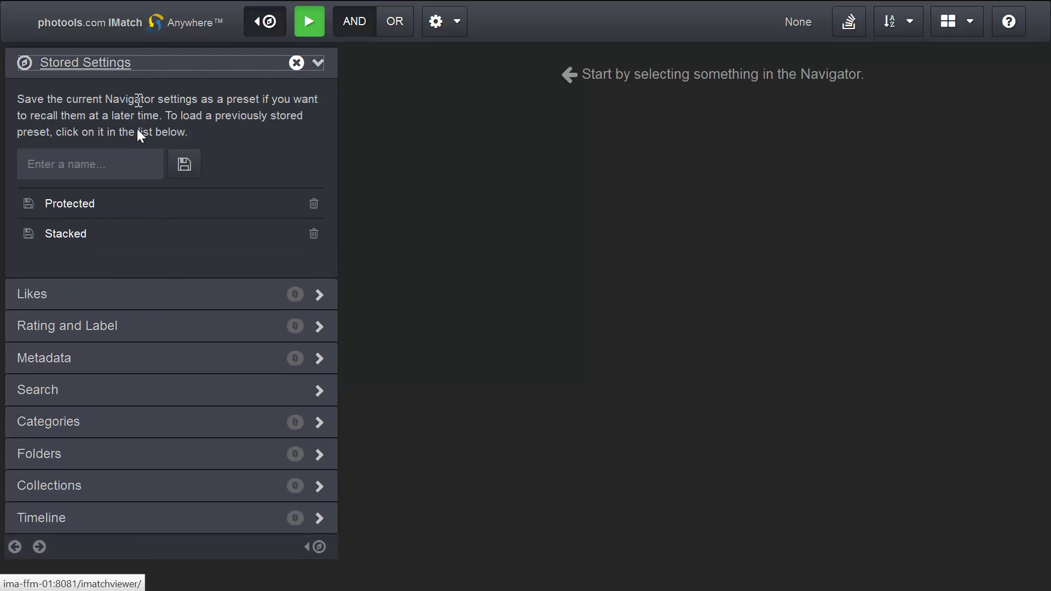
pyautogui.click(94, 207)
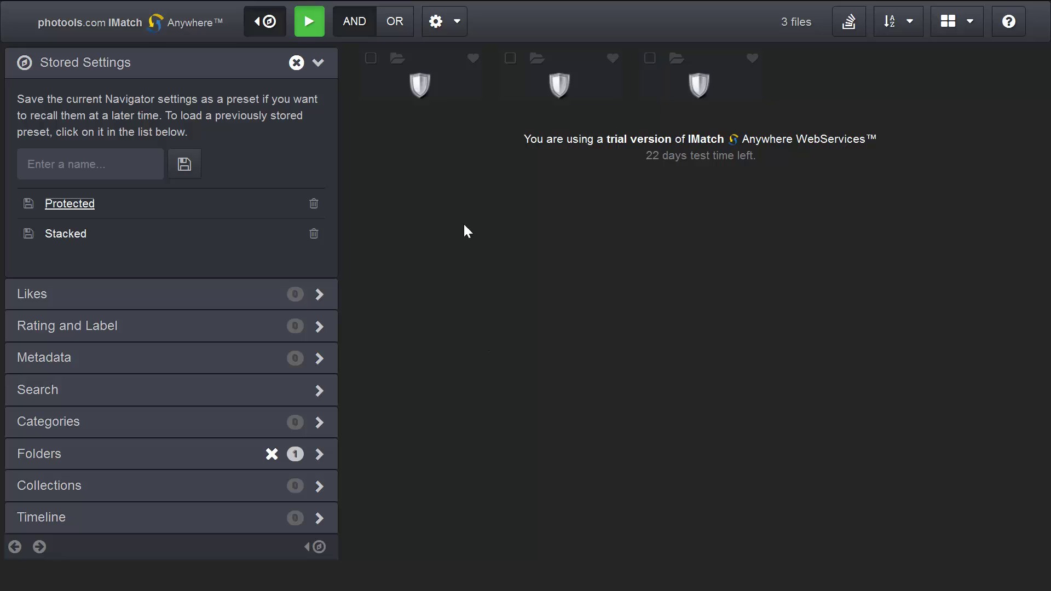
pyautogui.click(424, 90)
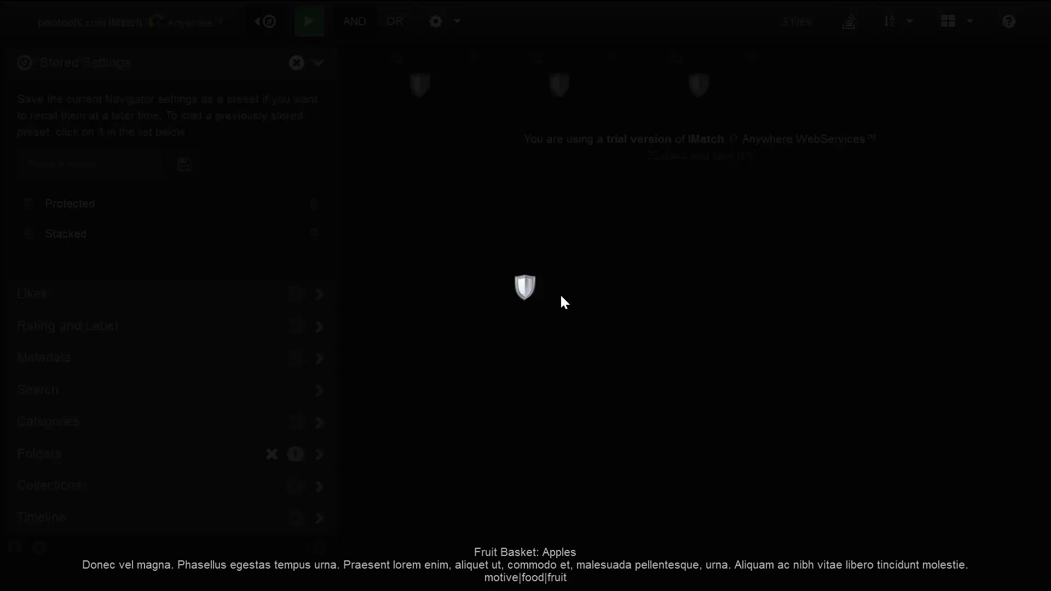
pyautogui.press('Escape')
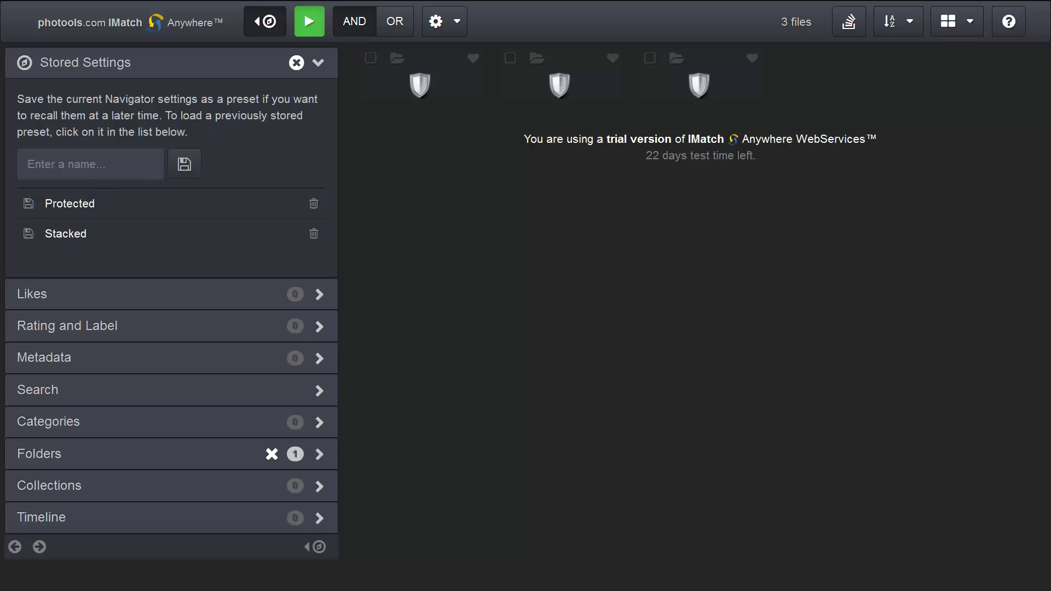
pyautogui.click(457, 28)
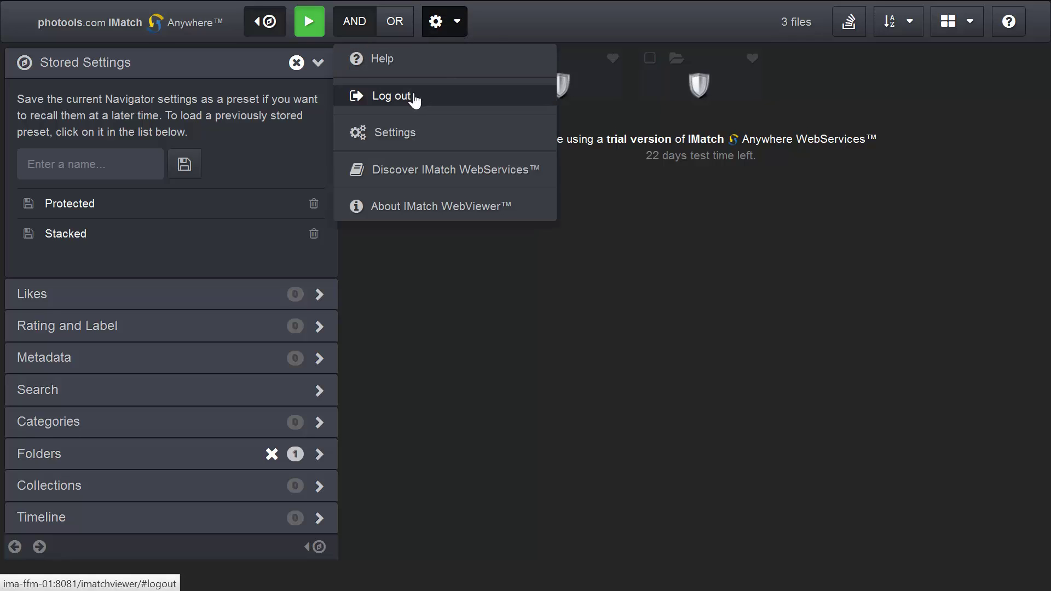
# Log out and sign back in as the privileged user 'Mario'.
pyautogui.click(414, 98)
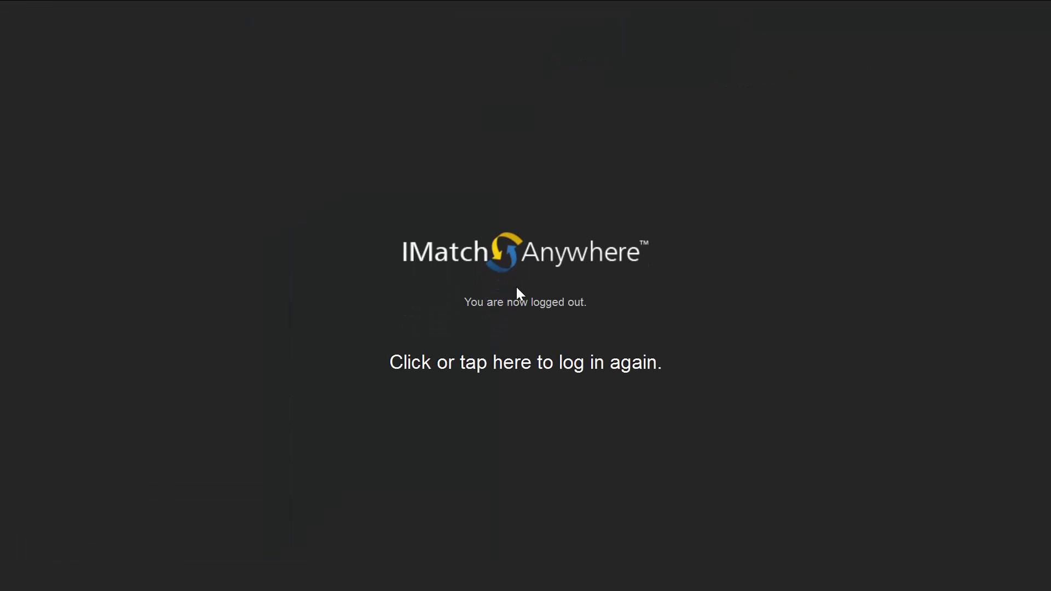
pyautogui.click(511, 364)
pyautogui.click(425, 247)
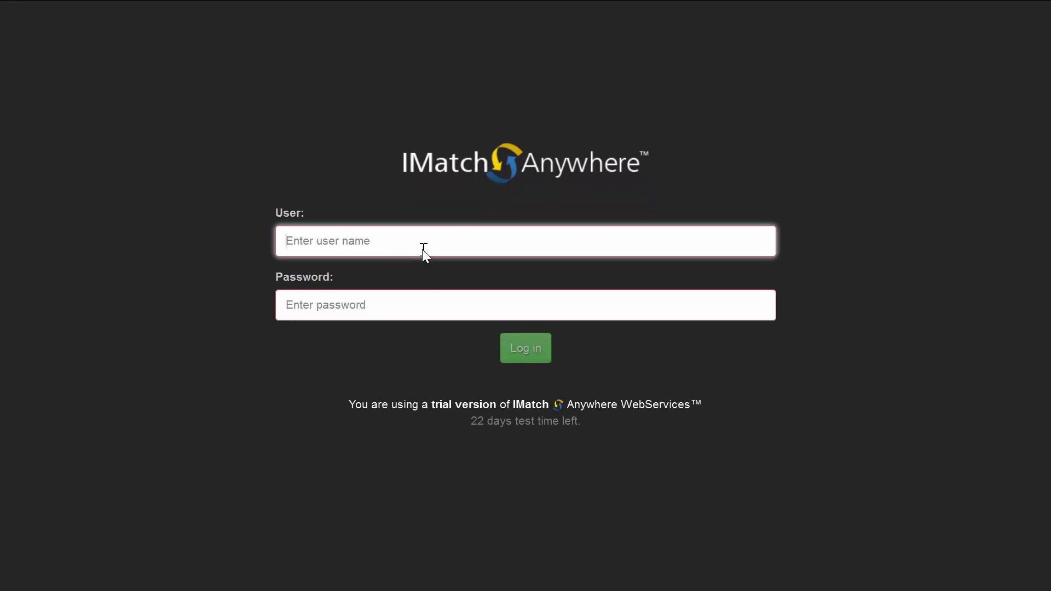
pyautogui.write('Mario')
pyautogui.press('Tab')
pyautogui.write('*******')
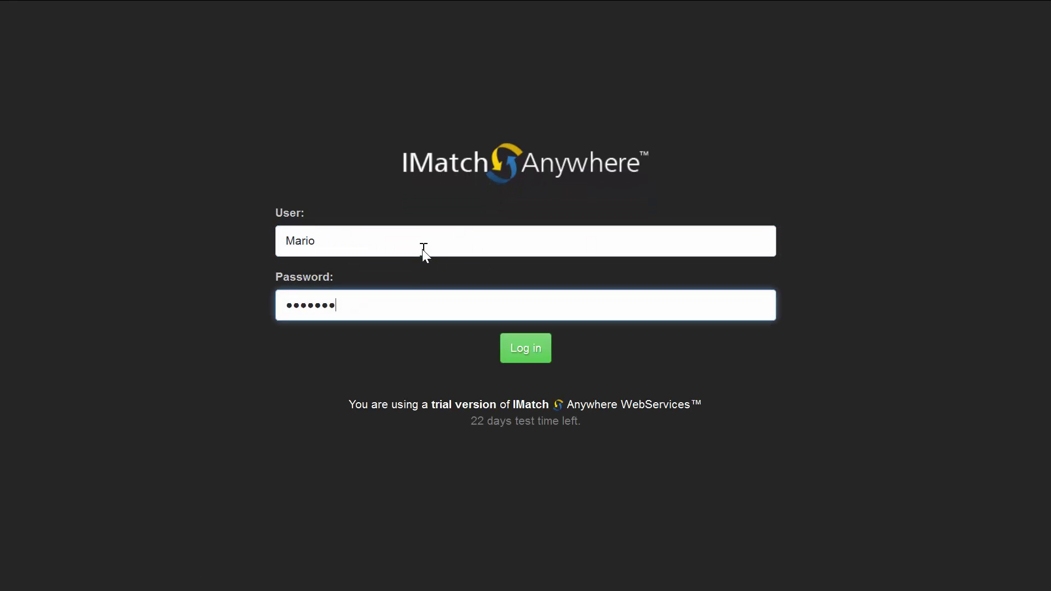
pyautogui.click(520, 351)
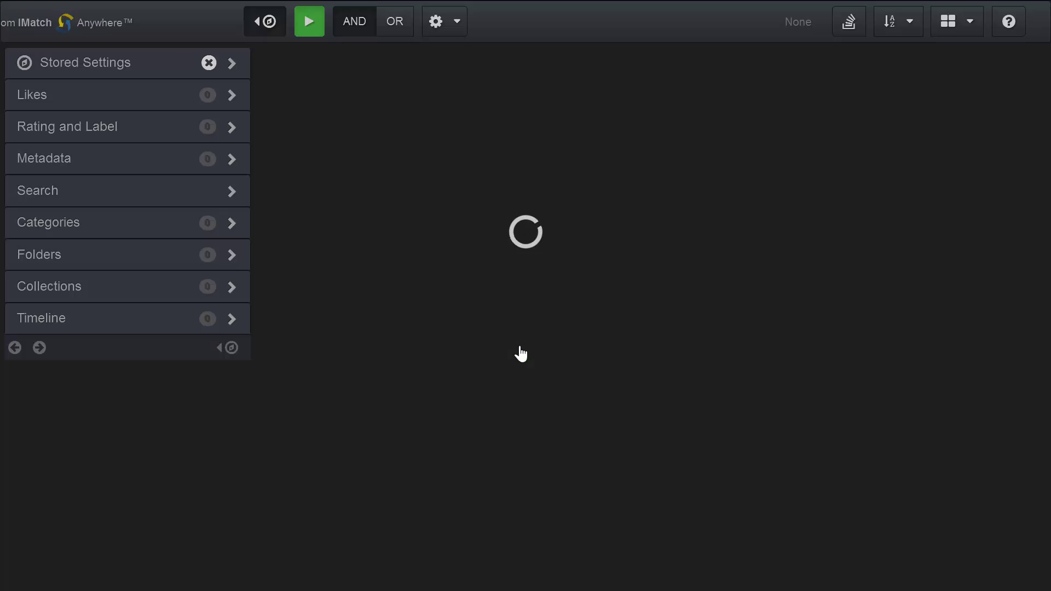
# Reload the Protected preset from Stored Settings to reveal the carrot, kiwi and apple photos.
pyautogui.click(87, 63)
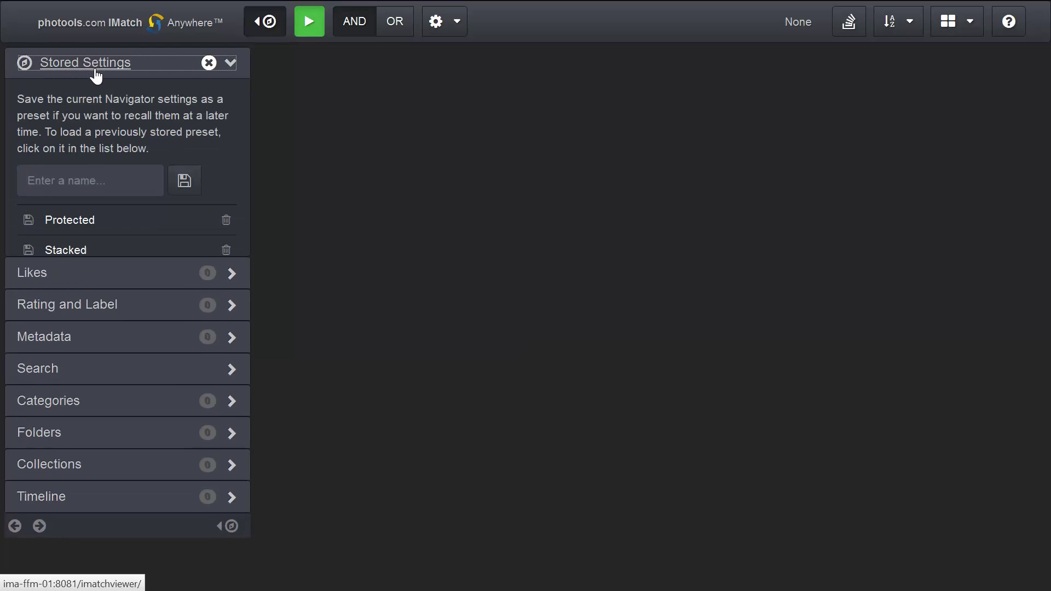
pyautogui.click(71, 222)
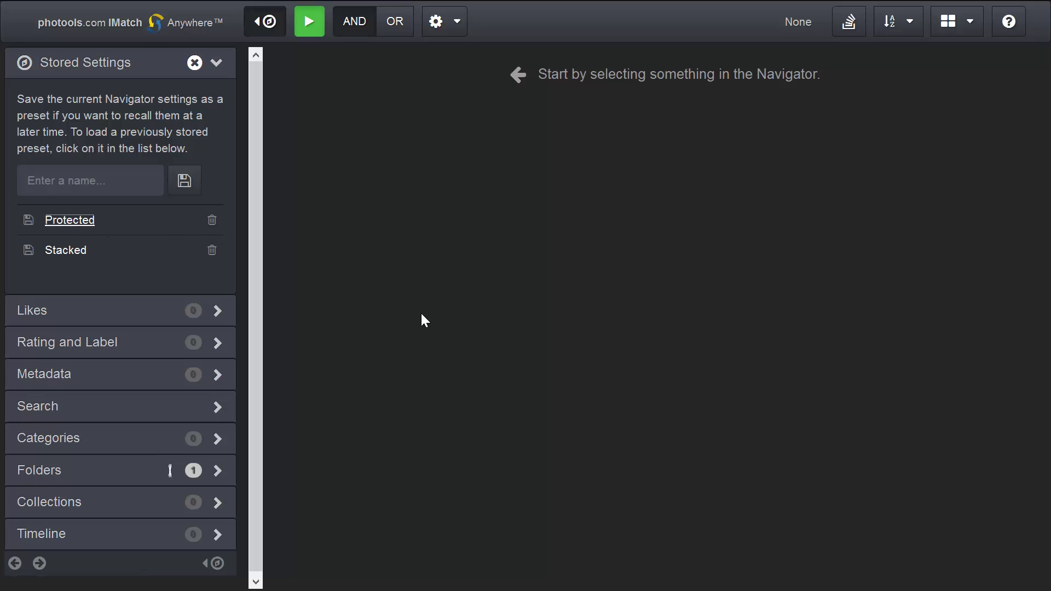